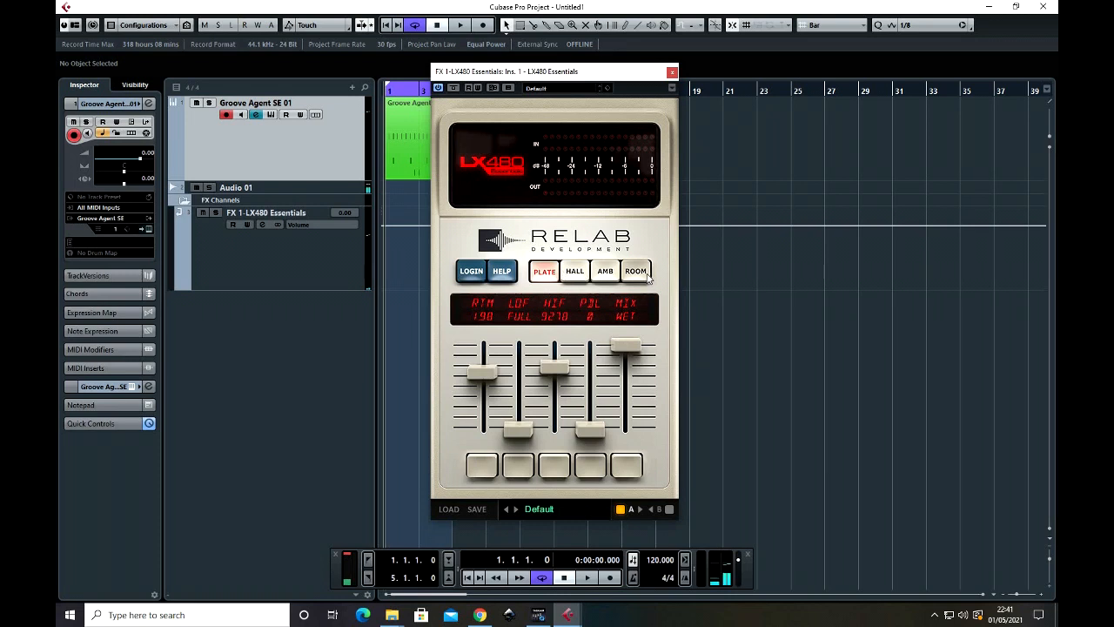
- Browse the reverb plug-in's preset categories and look through the Ambiences presets without loading one
{"action": "left_click", "coordinate": [548, 512]}
{"action": "mouse_move", "coordinate": [578, 447]}
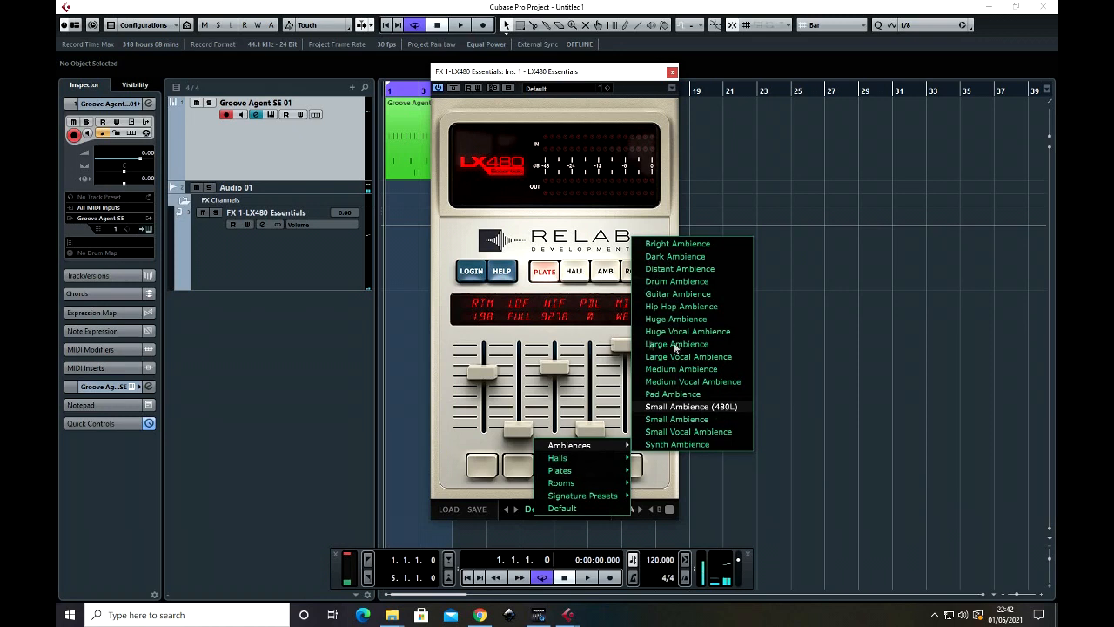
{"action": "left_click", "coordinate": [828, 398]}
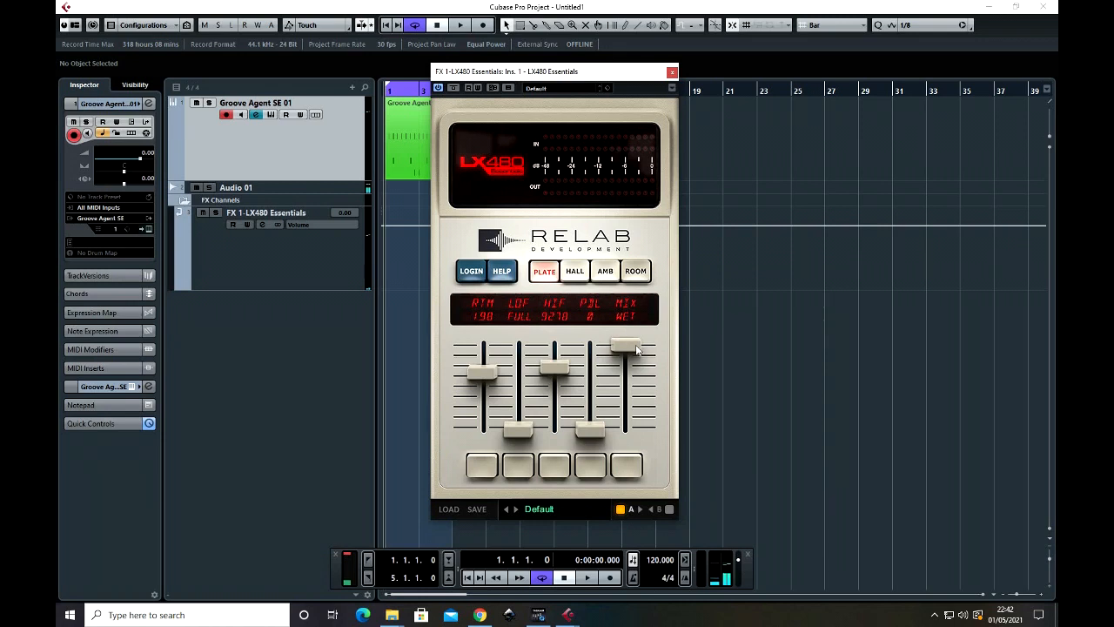
- Try a shorter mid reverb time of about 0.69 s, and reset it to its default
{"action": "left_click", "coordinate": [484, 378]}
{"action": "left_click_drag", "start_coordinate": [486, 374], "coordinate": [486, 406]}
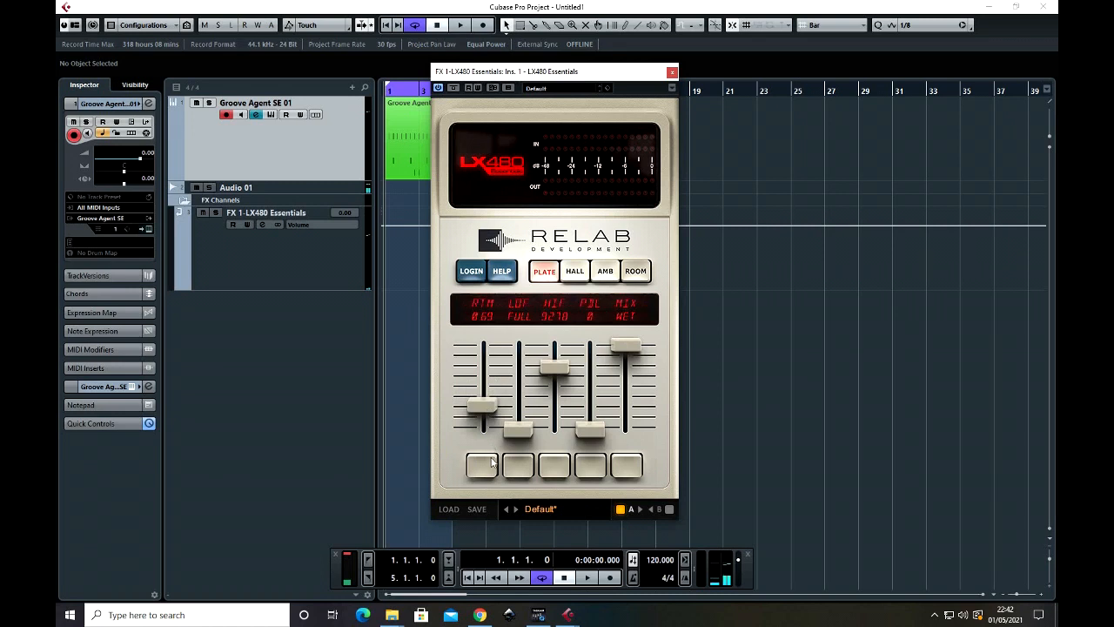
{"action": "left_click", "coordinate": [487, 464]}
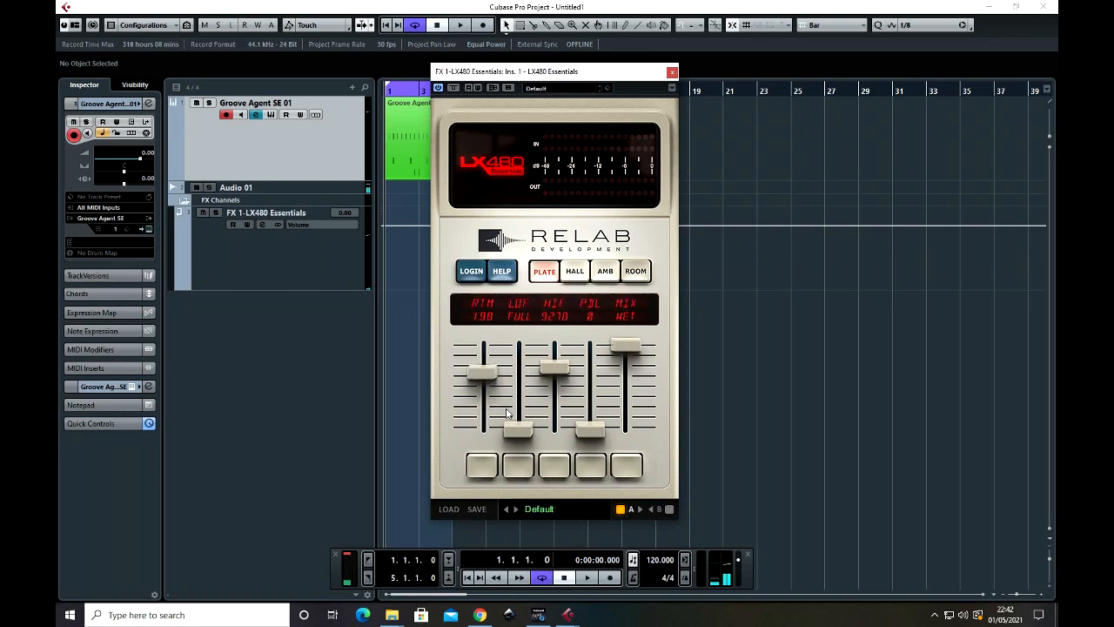
- Play the drum loop briefly, stop it, and show the Groove Agent SE 01 channel settings beside the reverb window
{"action": "left_click", "coordinate": [588, 579]}
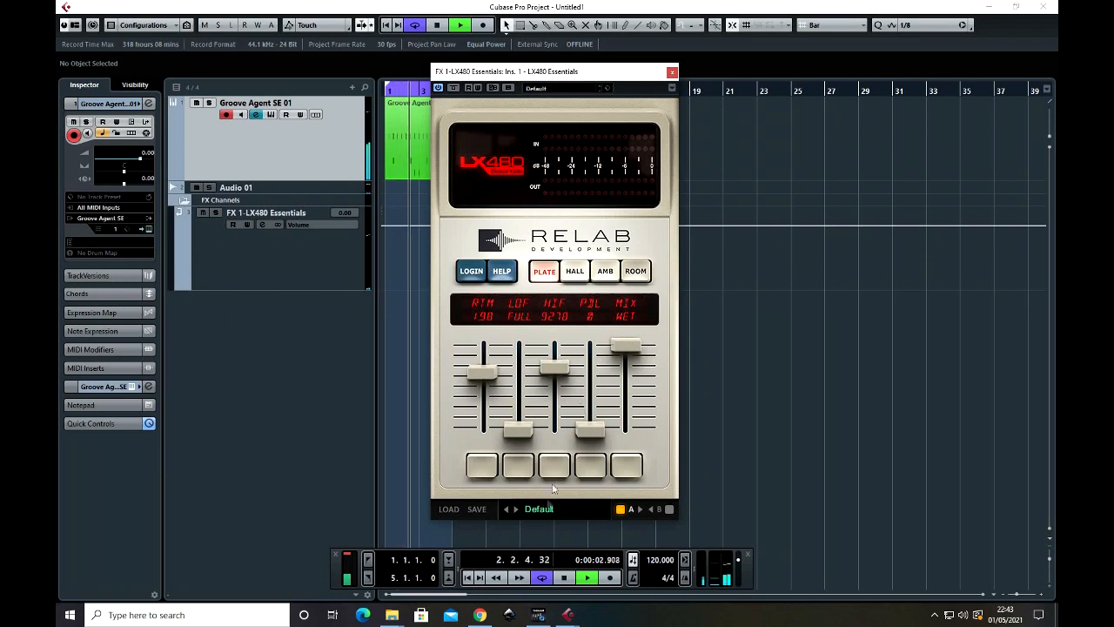
{"action": "left_click", "coordinate": [563, 578]}
{"action": "left_click", "coordinate": [255, 114]}
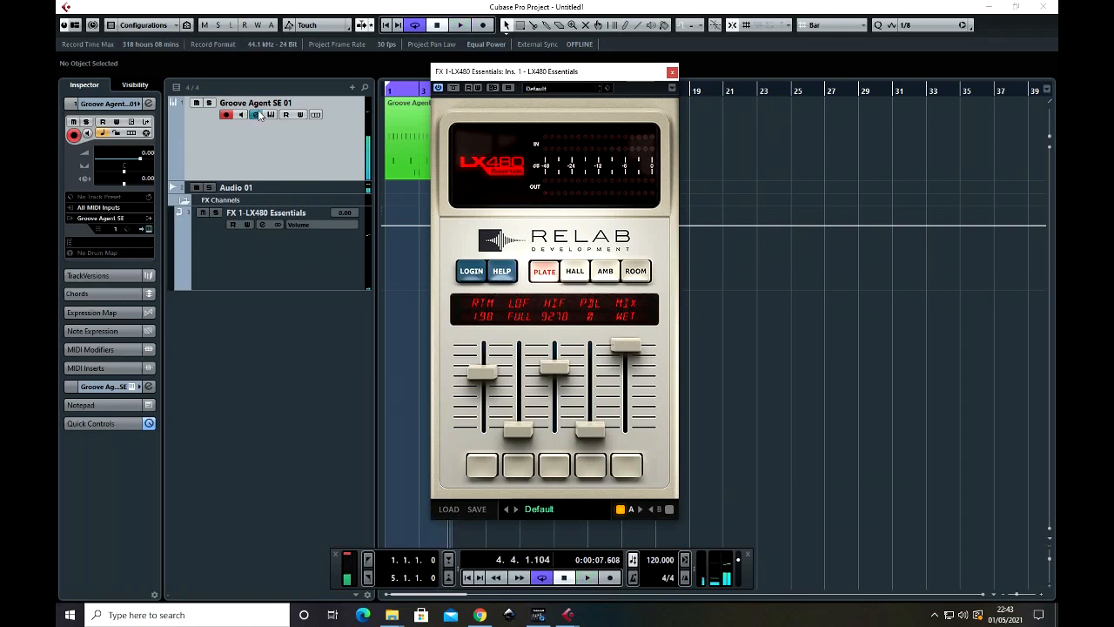
{"action": "left_click_drag", "start_coordinate": [745, 173], "coordinate": [812, 215]}
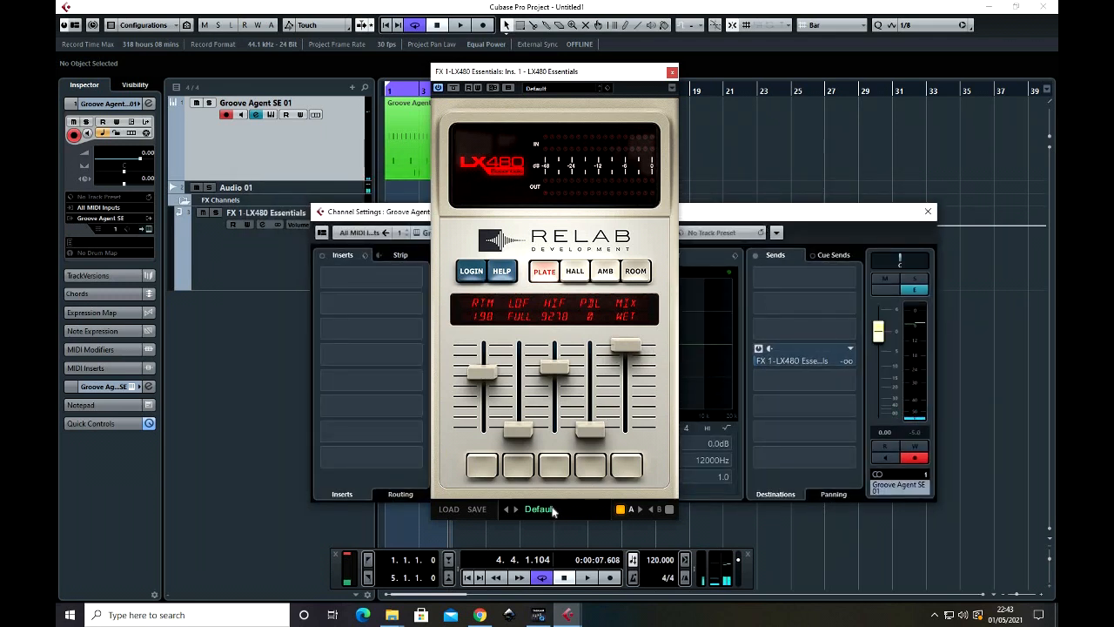
- Load the Medium Hall (480L) preset from the Halls category in the LX480 reverb
{"action": "left_click", "coordinate": [552, 510]}
{"action": "mouse_move", "coordinate": [583, 458]}
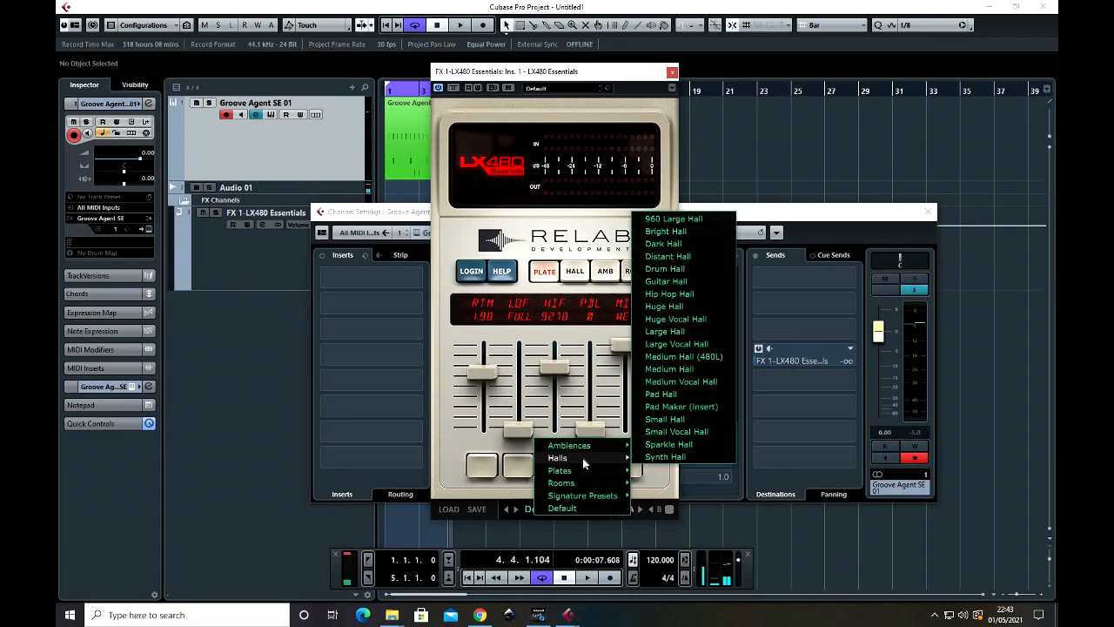
{"action": "left_click", "coordinate": [701, 358]}
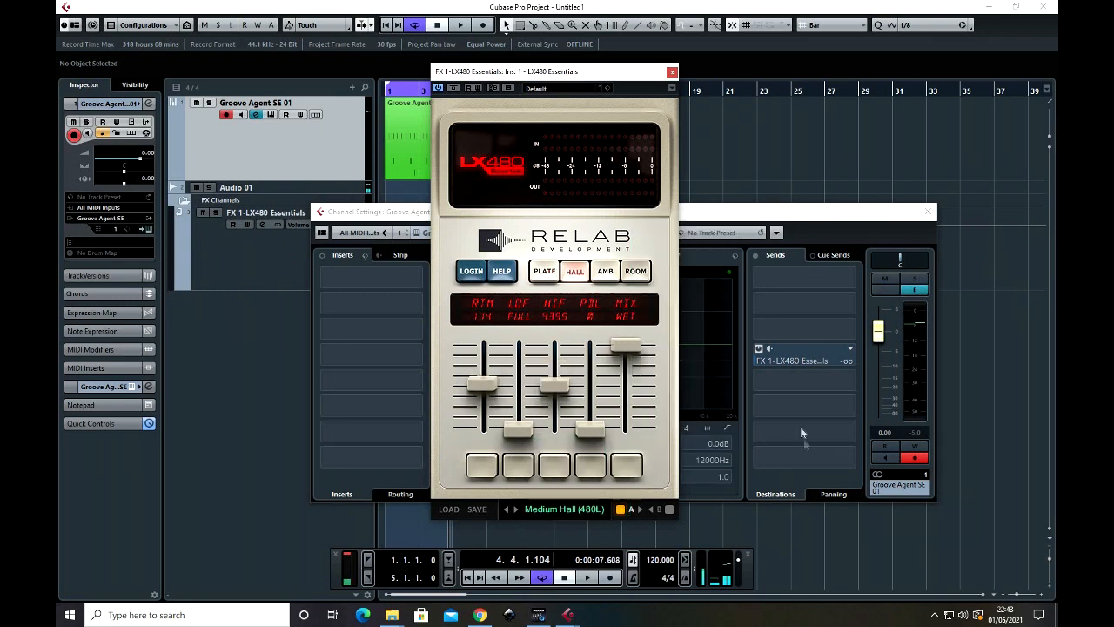
- Play the loop and raise the Groove Agent channel's send to FX 1-LX480 Essentials to about -9.29 dB
{"action": "left_click", "coordinate": [588, 578]}
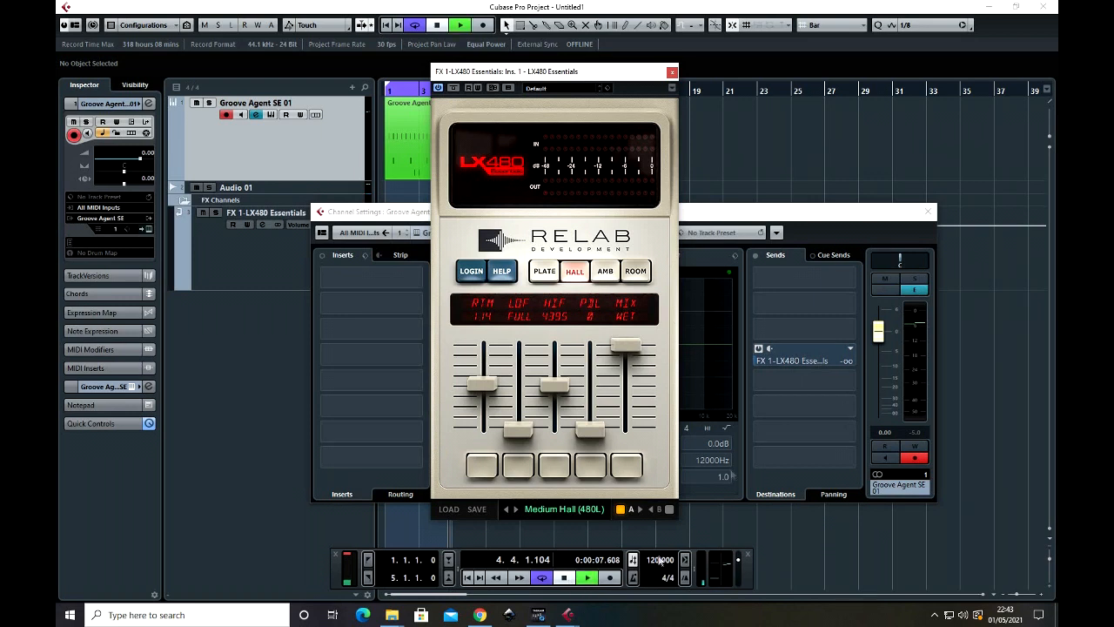
{"action": "left_click", "coordinate": [780, 366]}
{"action": "left_click_drag", "start_coordinate": [781, 366], "coordinate": [831, 362]}
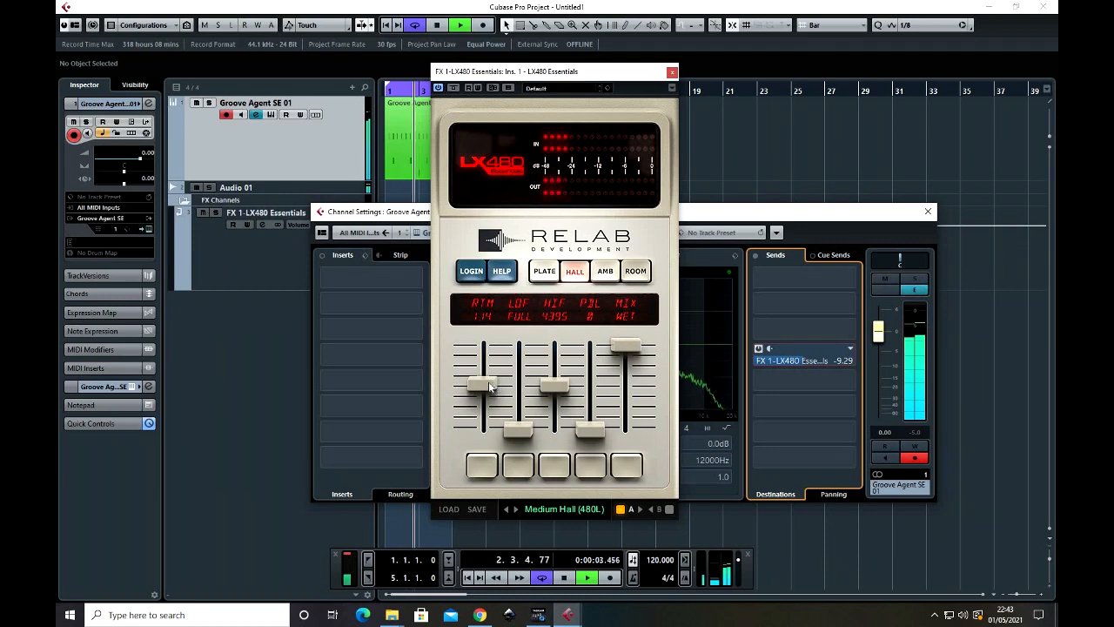
- During playback, try a very long reverb time, settle it at about 1.95 s, raise LOF to about 1085, and stop
{"action": "left_click_drag", "start_coordinate": [489, 382], "coordinate": [482, 349]}
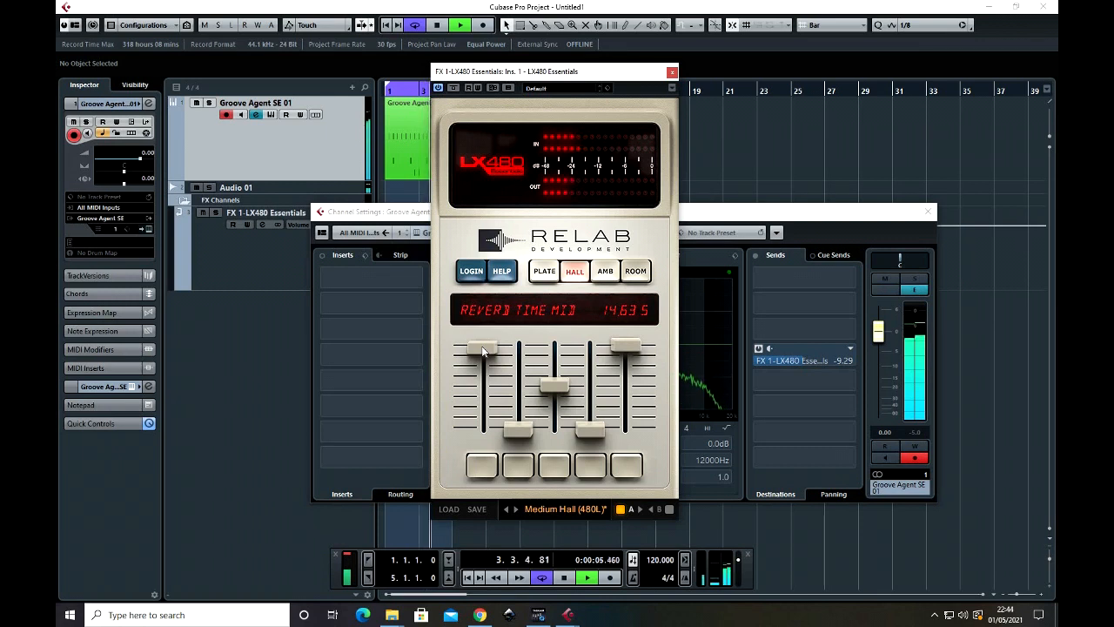
{"action": "left_click_drag", "start_coordinate": [483, 351], "coordinate": [485, 375]}
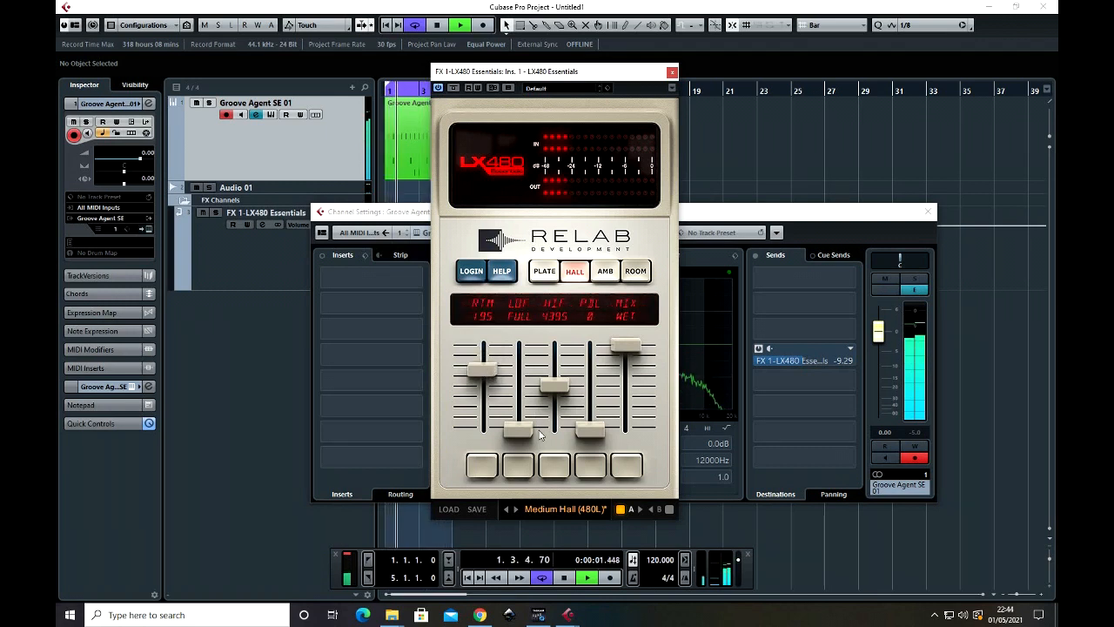
{"action": "left_click_drag", "start_coordinate": [523, 419], "coordinate": [522, 395]}
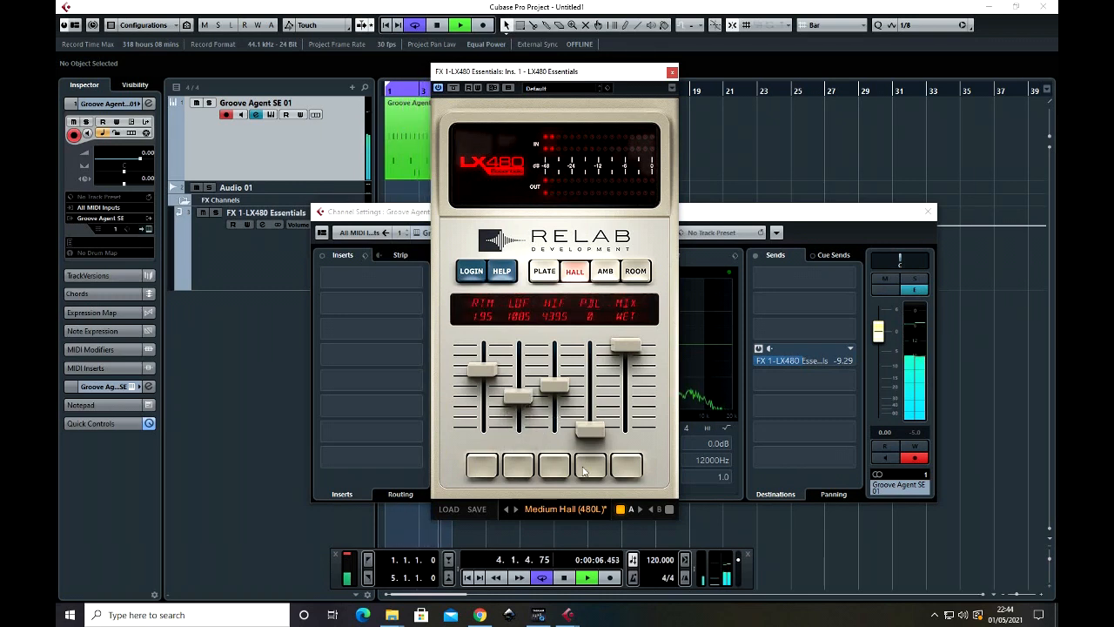
{"action": "left_click", "coordinate": [575, 581]}
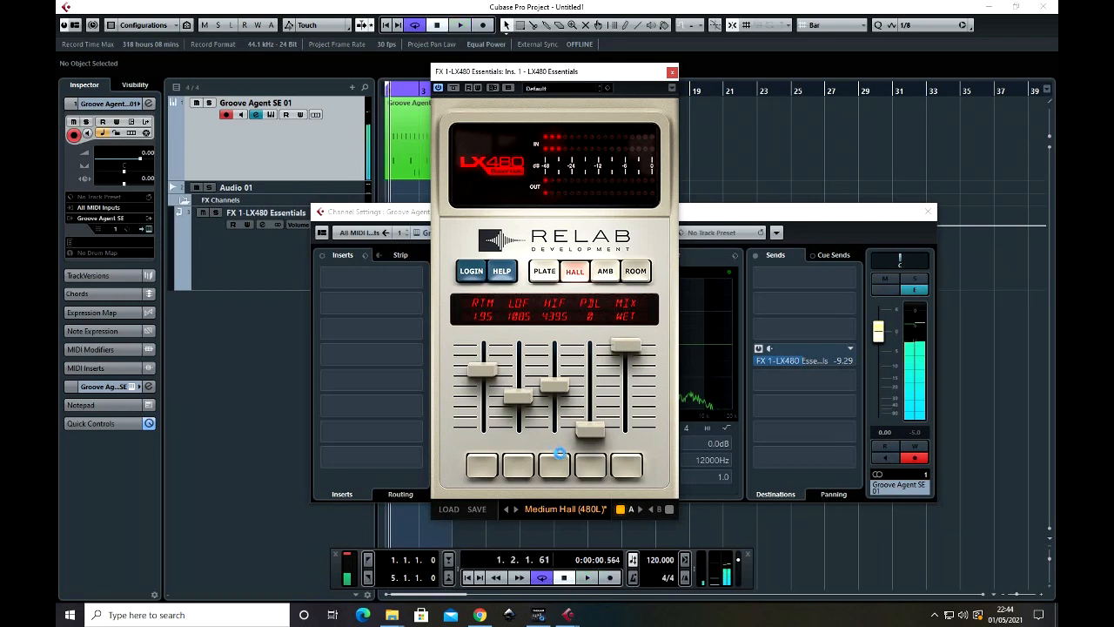
- Load the Fat Plate (480L) preset from the Plates category and play the loop from the project start
{"action": "left_click", "coordinate": [571, 507]}
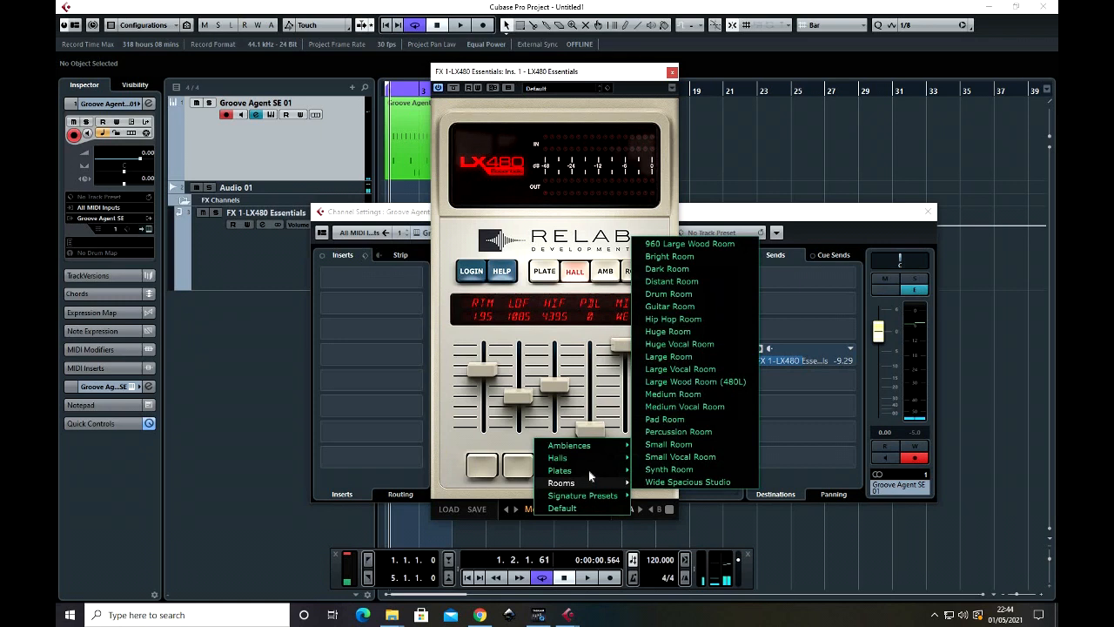
{"action": "mouse_move", "coordinate": [609, 470]}
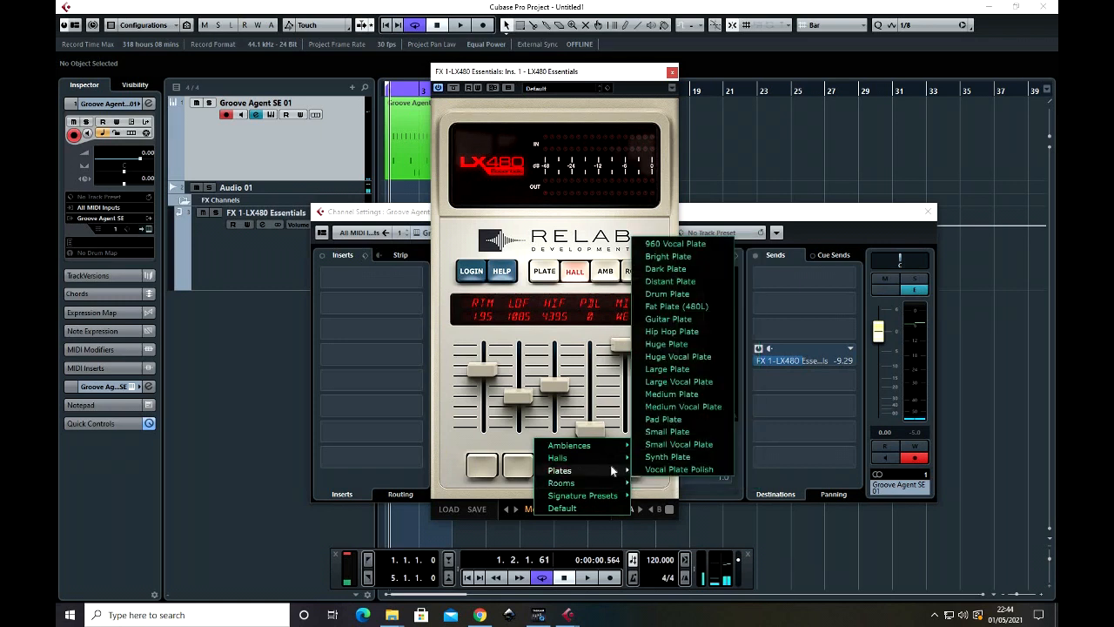
{"action": "left_click", "coordinate": [701, 308]}
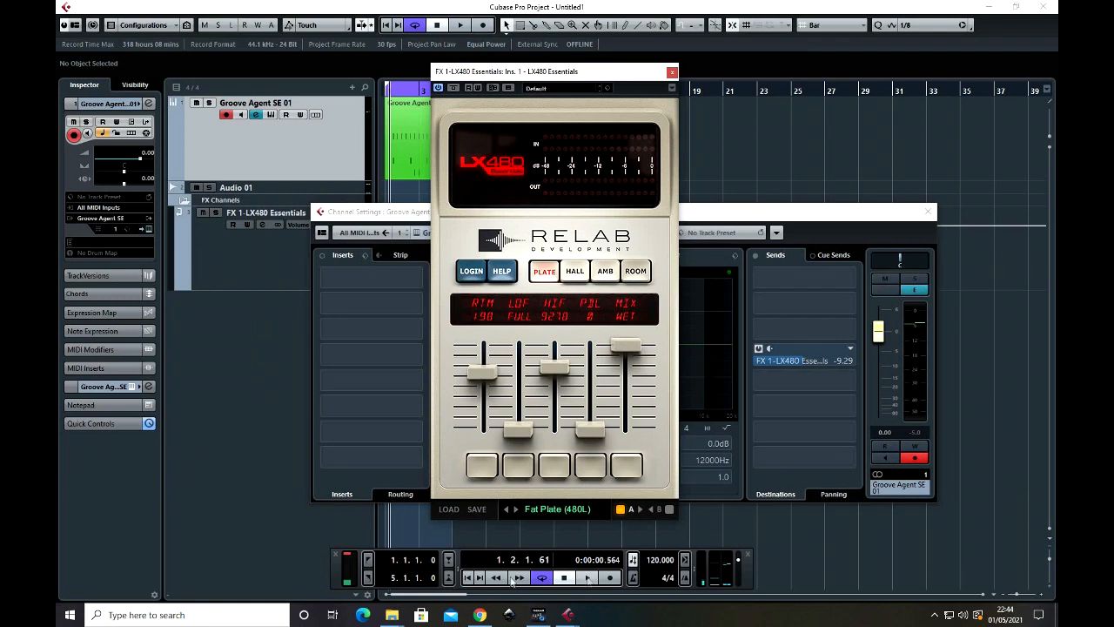
{"action": "left_click", "coordinate": [468, 577]}
{"action": "left_click", "coordinate": [587, 578]}
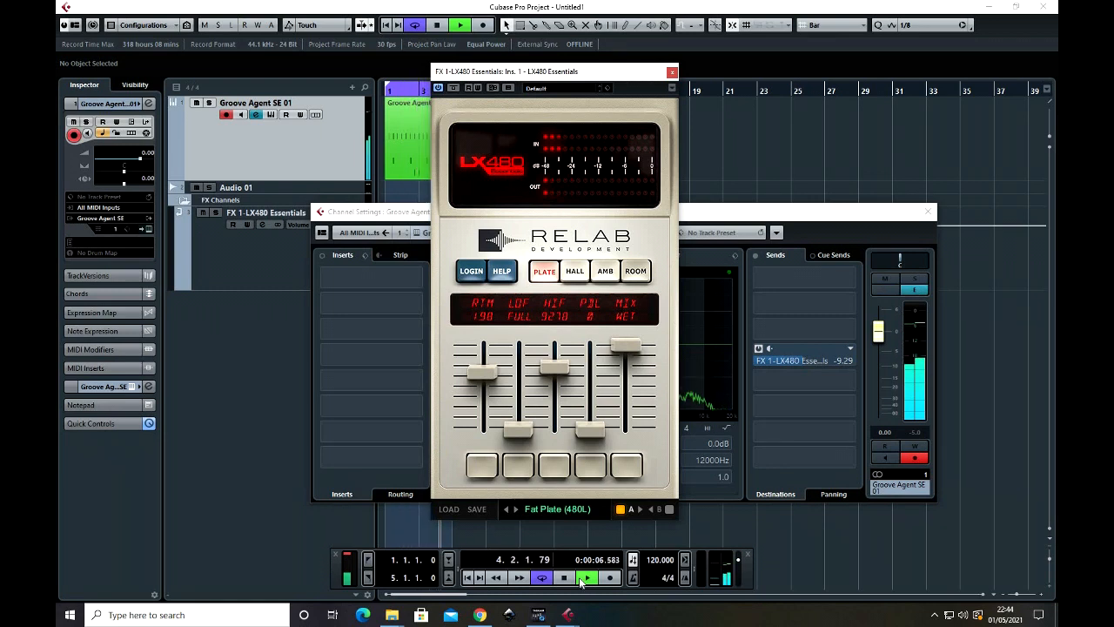
- Load the Large Wood Room (480L) preset from the Rooms category during playback, and stop the loop after listening
{"action": "left_click", "coordinate": [564, 508]}
{"action": "mouse_move", "coordinate": [570, 483]}
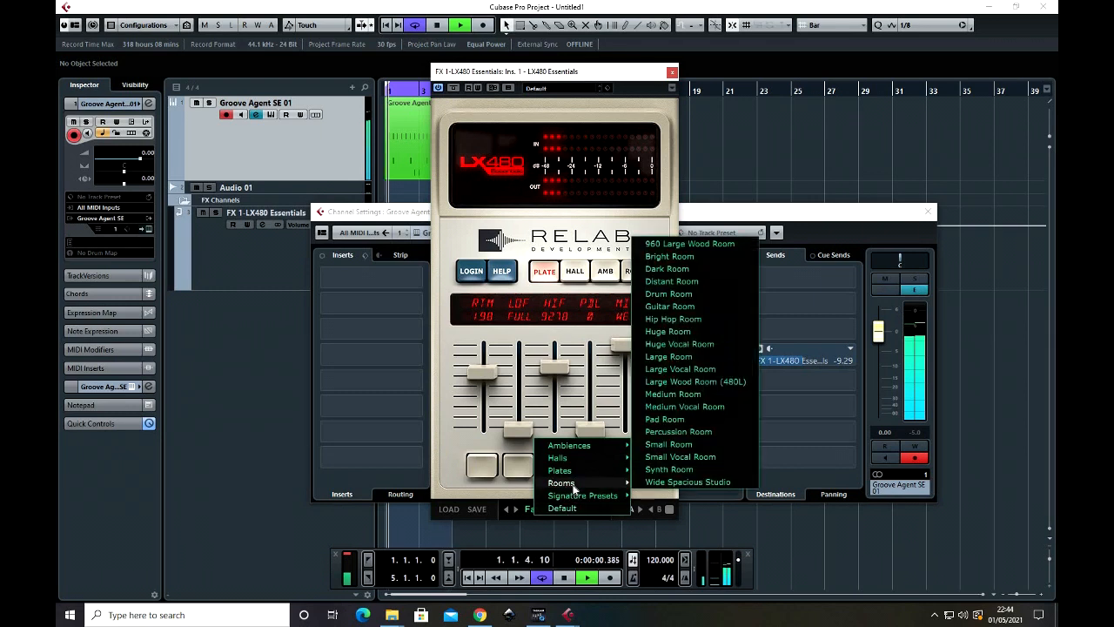
{"action": "left_click", "coordinate": [712, 381]}
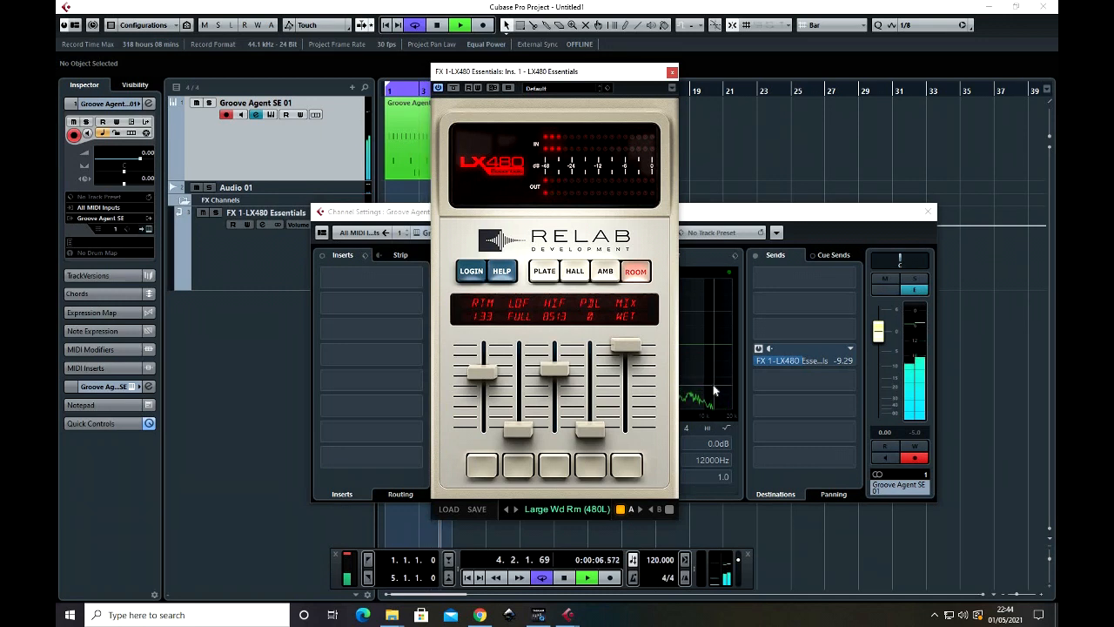
{"action": "key", "text": "space"}
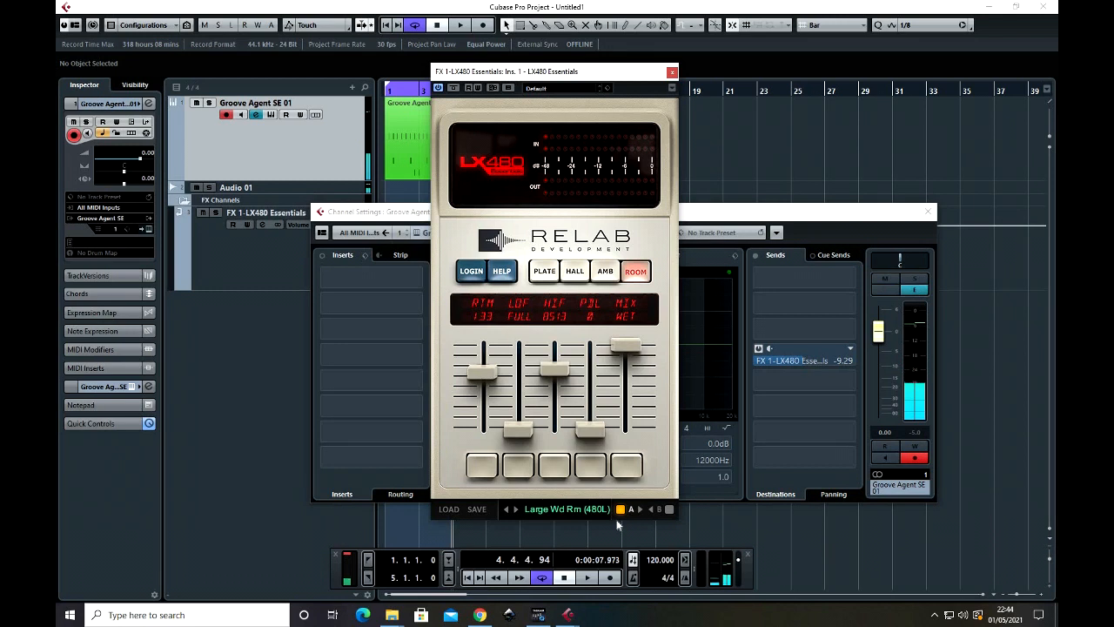
- Look through the artist collections in the Signature Presets category, keeping the current room preset loaded
{"action": "left_click", "coordinate": [565, 510]}
{"action": "mouse_move", "coordinate": [573, 496]}
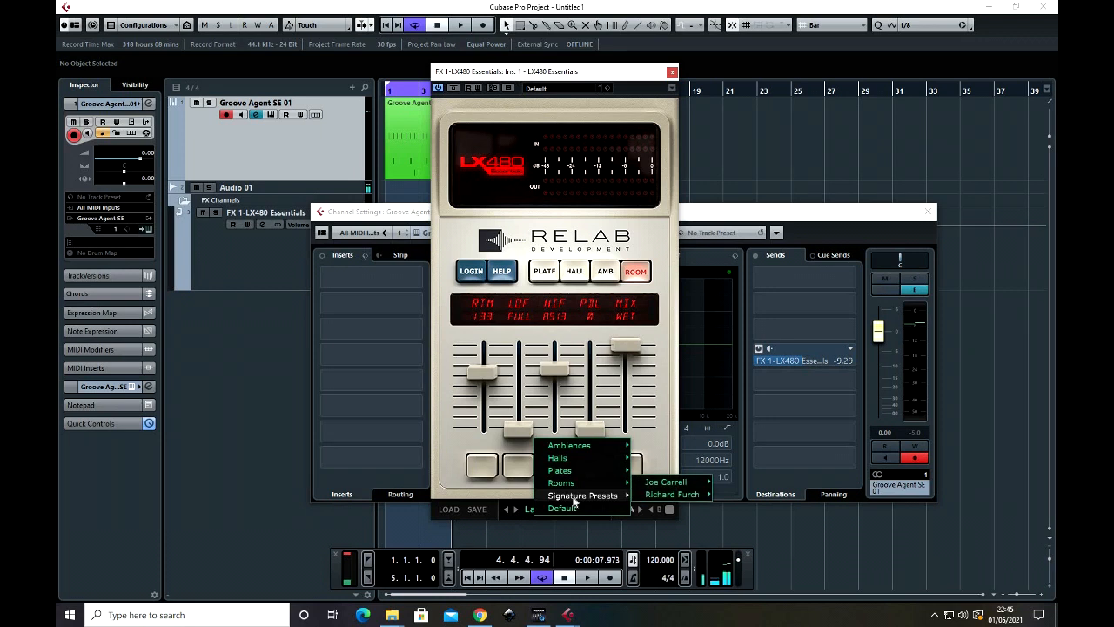
{"action": "mouse_move", "coordinate": [687, 494]}
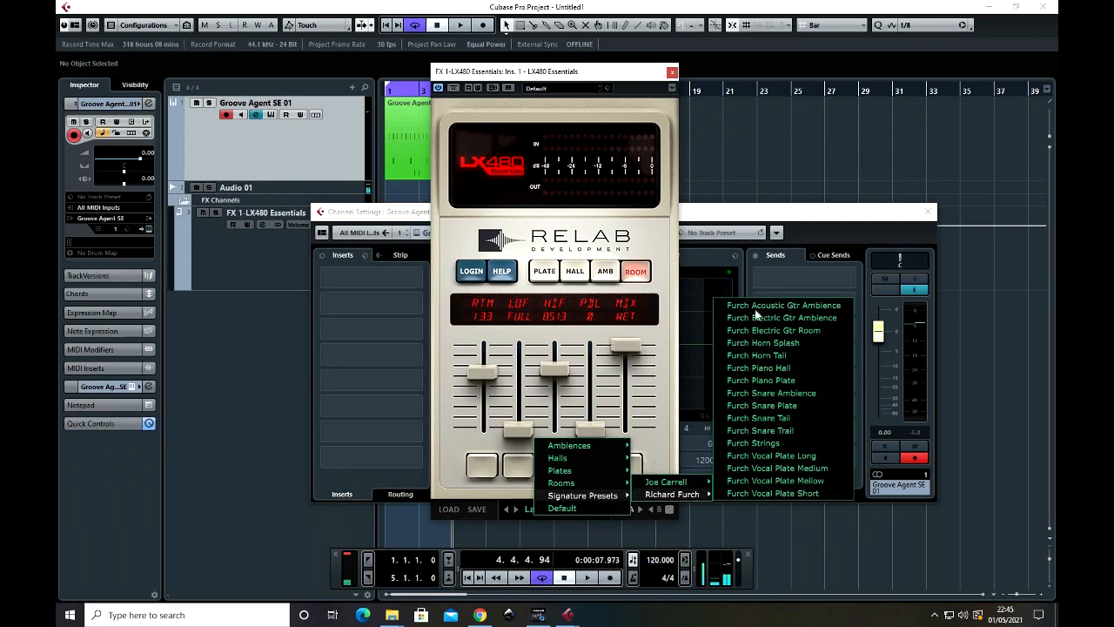
{"action": "left_click", "coordinate": [760, 219]}
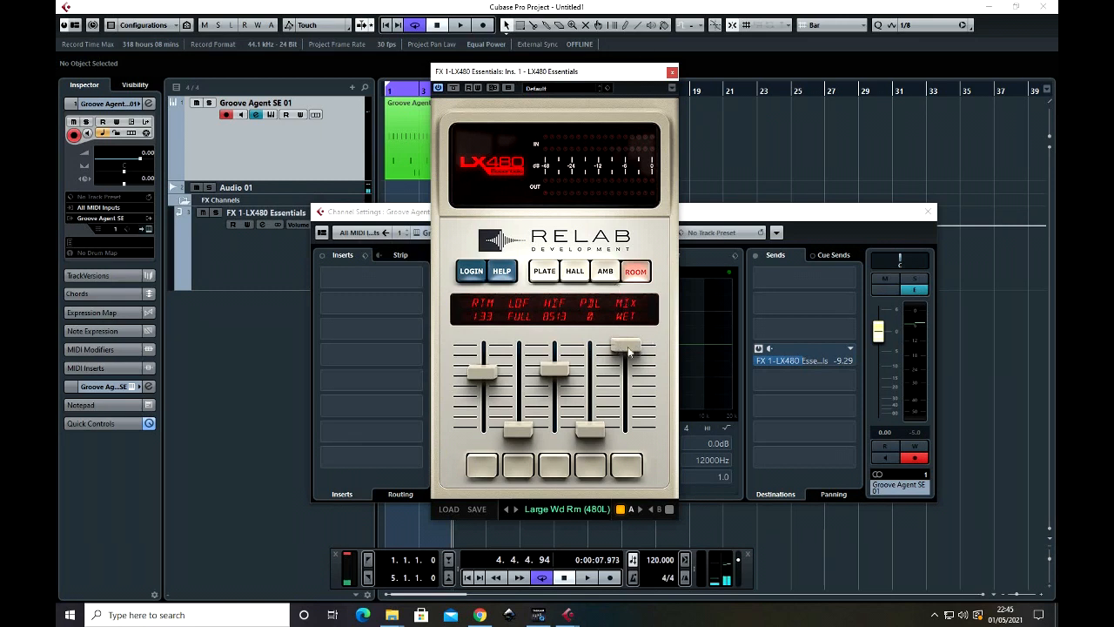
- Lower the reverb's dry/wet mix to fully dry, and reset it to fully wet
{"action": "left_click_drag", "start_coordinate": [629, 369], "coordinate": [628, 444]}
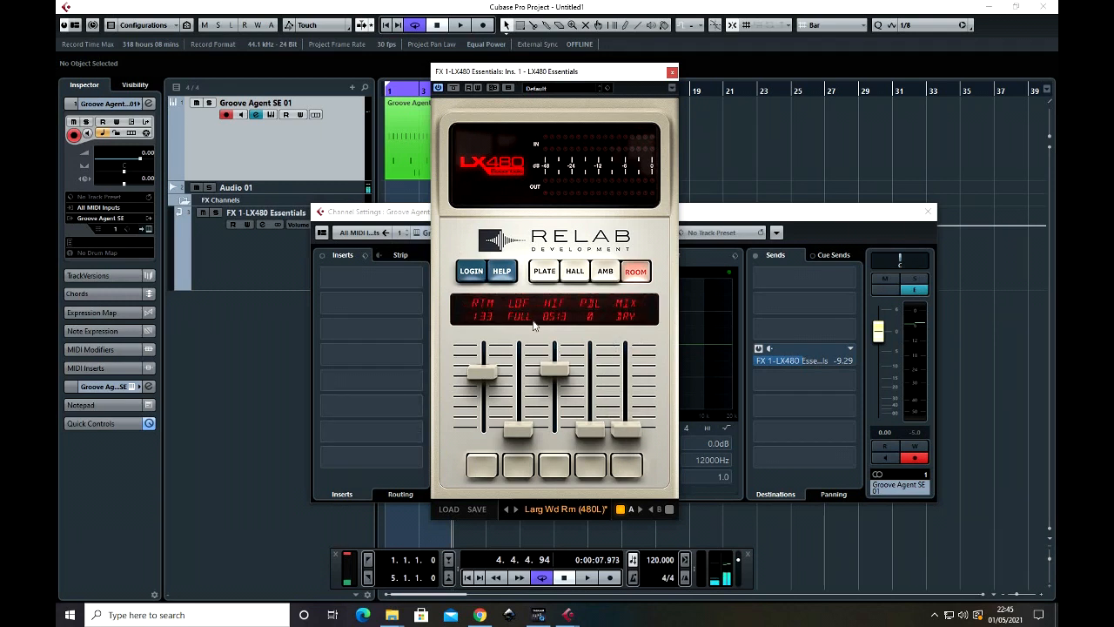
{"action": "double_click", "coordinate": [625, 428]}
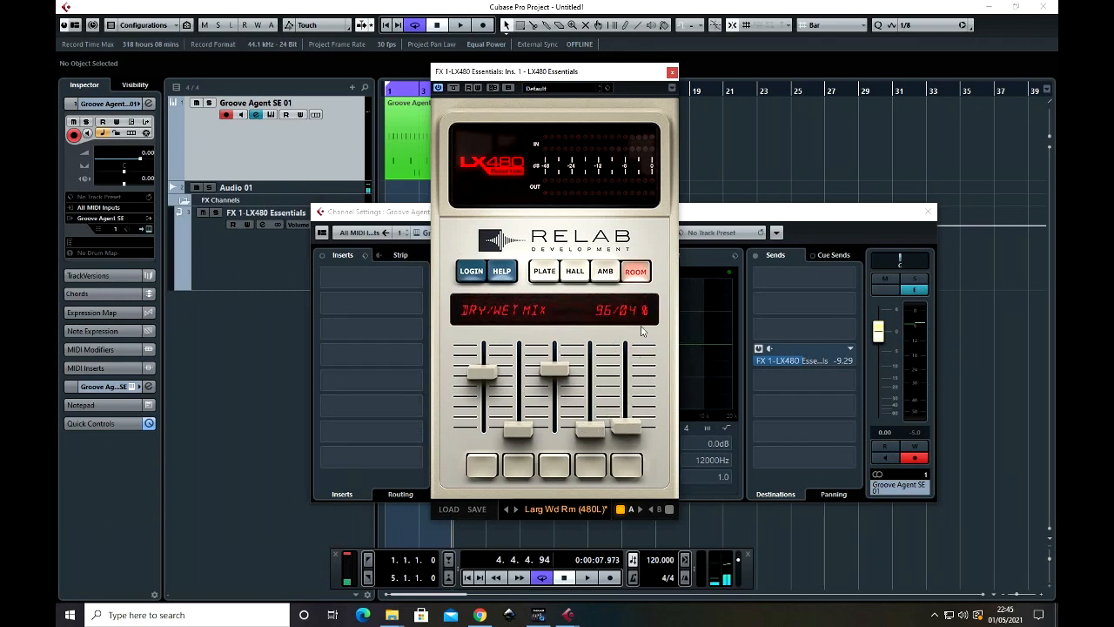
- Play the loop from the project start and bring the reverb's dry/wet mix down to fully dry
{"action": "left_click", "coordinate": [475, 578]}
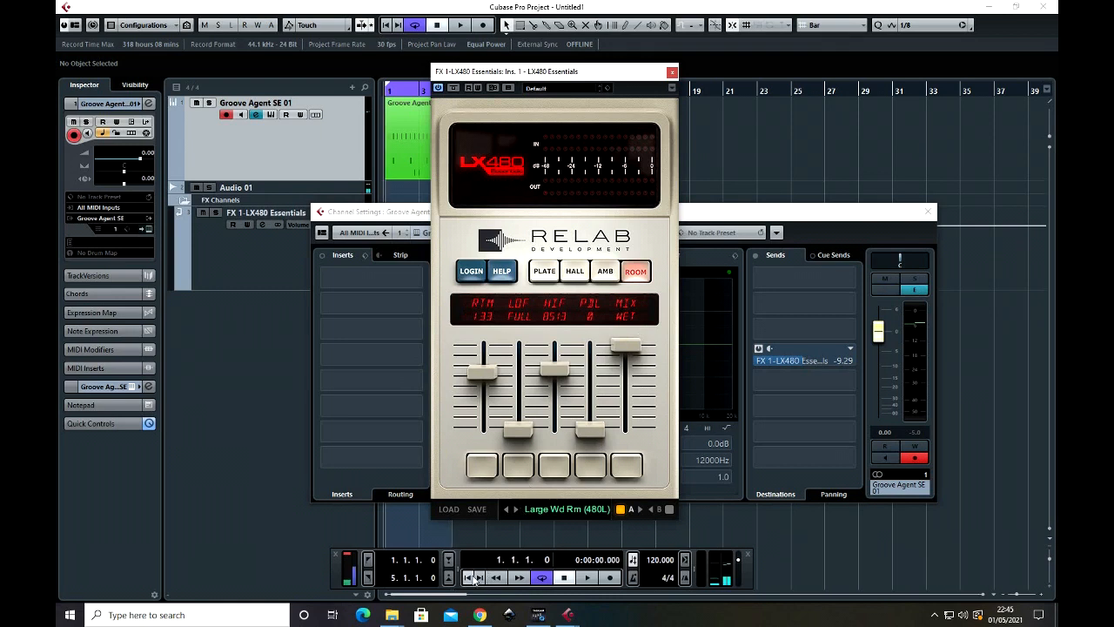
{"action": "left_click", "coordinate": [588, 577]}
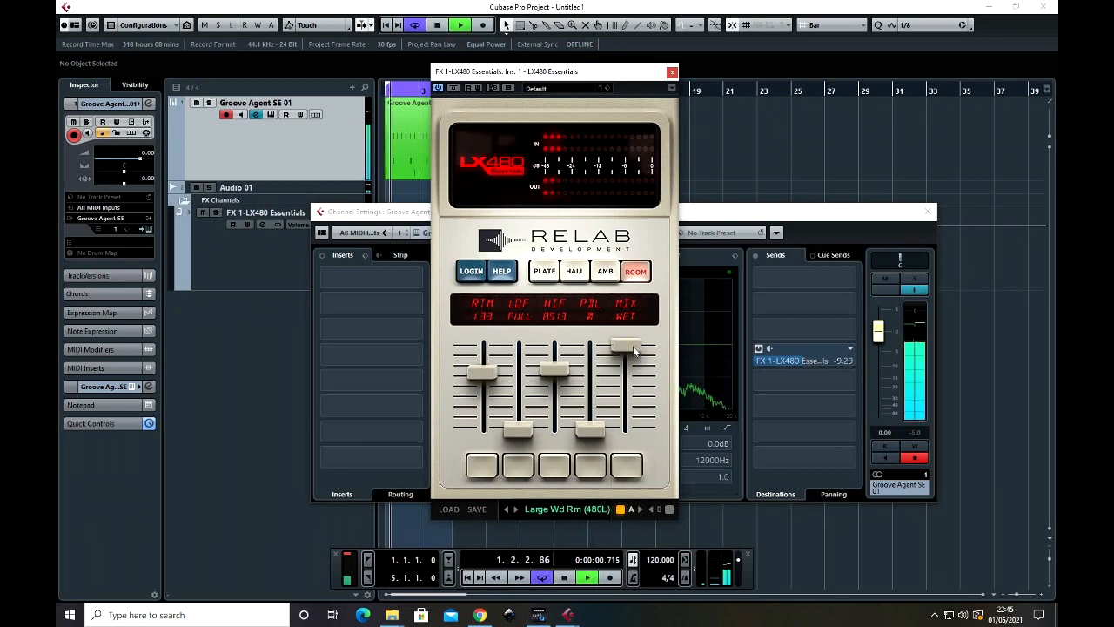
{"action": "left_click_drag", "start_coordinate": [636, 349], "coordinate": [637, 445]}
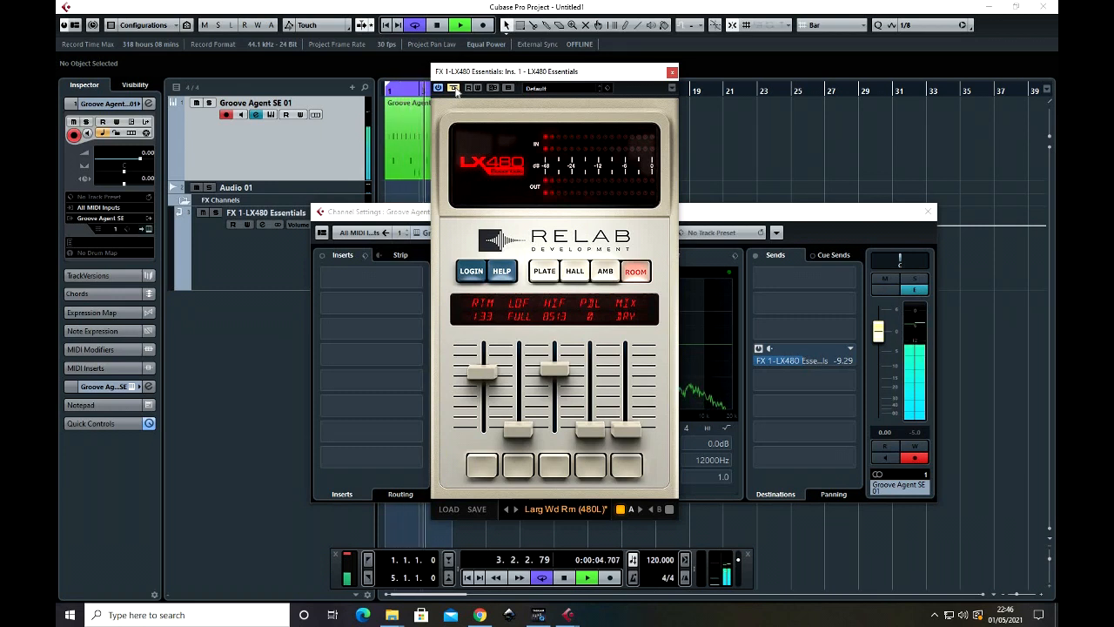
- Compare the fully dry reverb output using the plug-in's bypass, and stop playback
{"action": "left_click", "coordinate": [453, 87]}
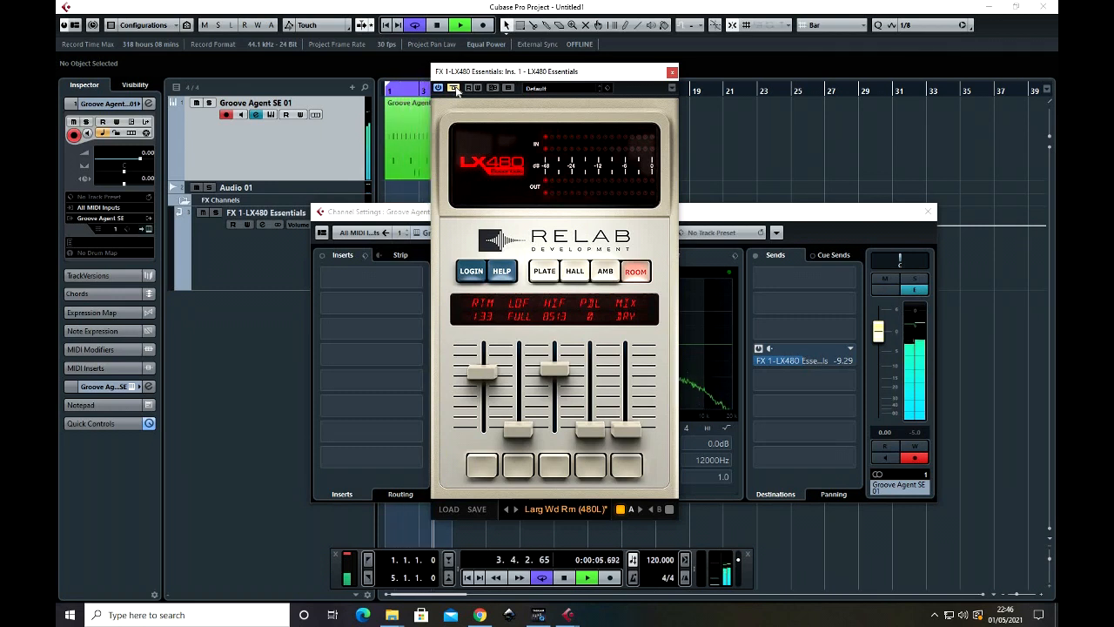
{"action": "left_click", "coordinate": [442, 27]}
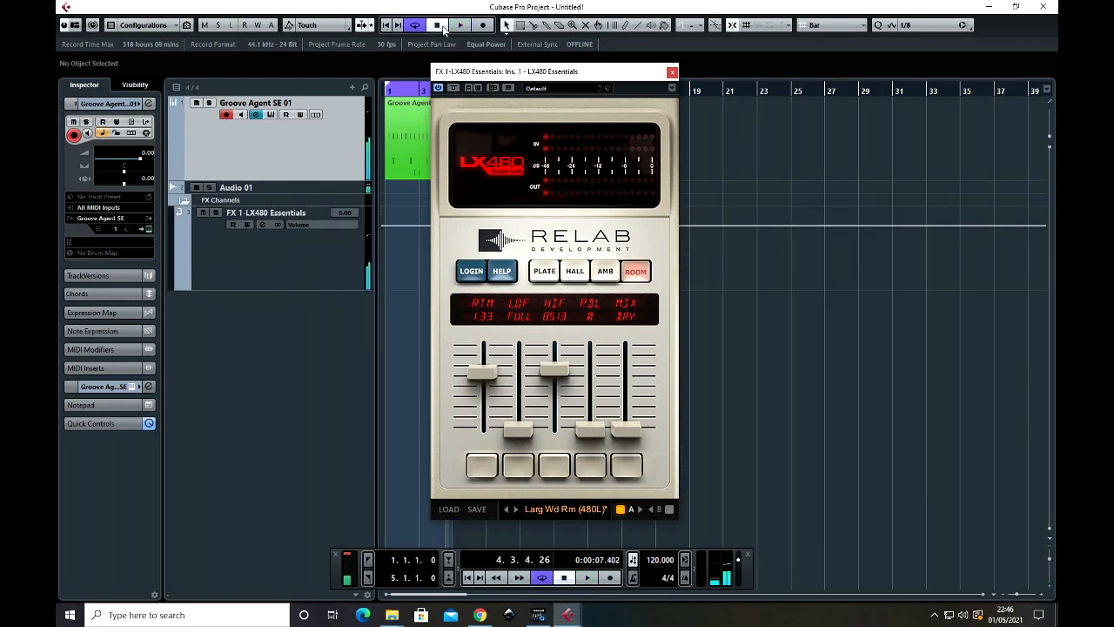